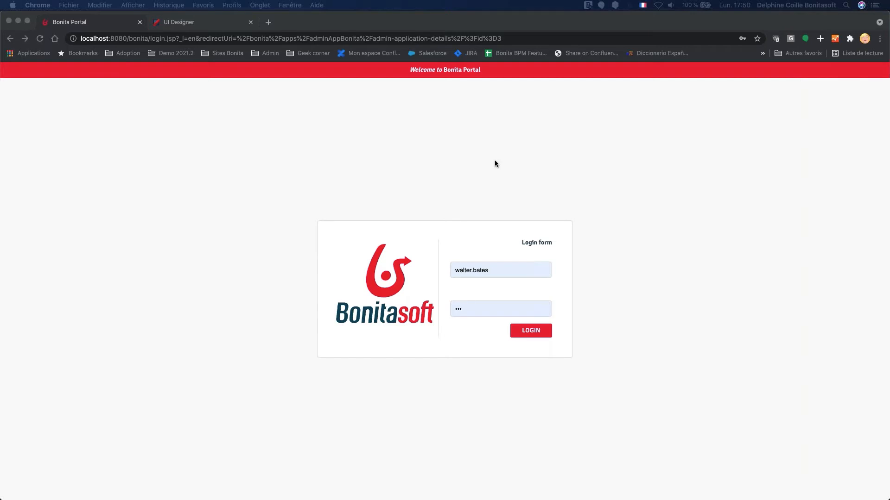
Log in to the Bonita portal with the super administrator's username and password, dismissing the browser's password alert.
{"action": "left_click", "coordinate": [480, 271]}
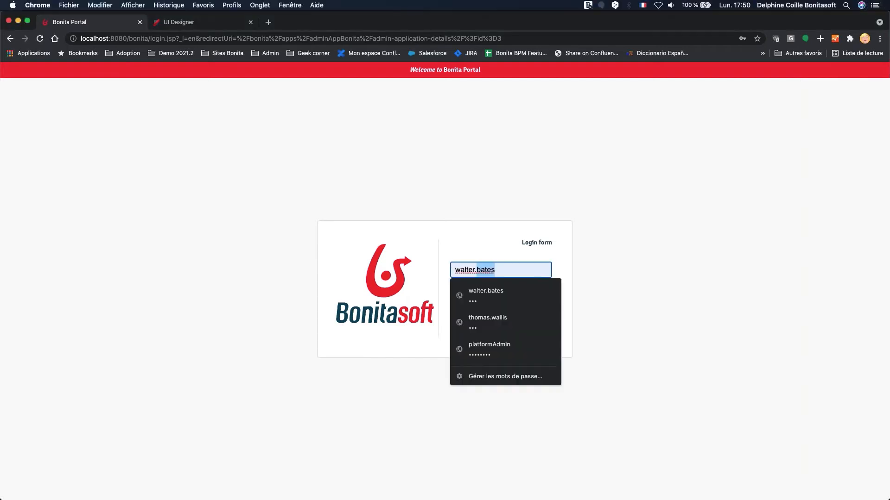
{"action": "triple_click", "coordinate": [480, 270]}
{"action": "type", "text": "install"}
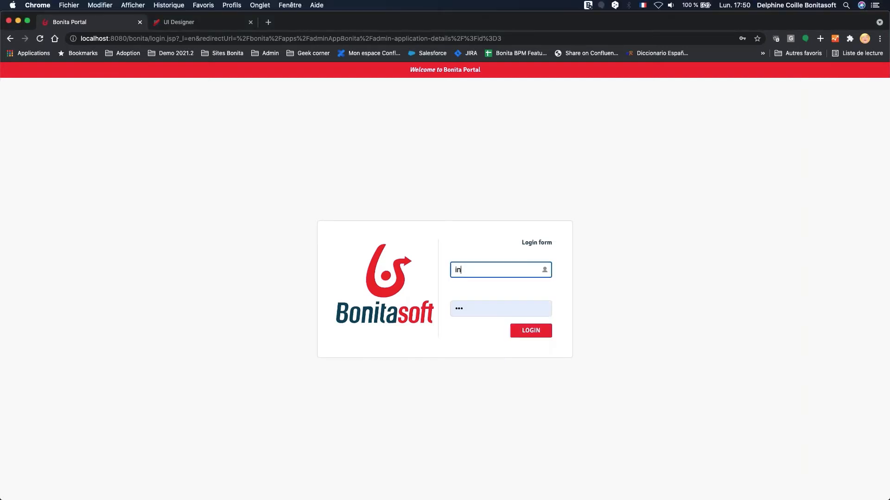
{"action": "key", "text": "Tab"}
{"action": "type", "text": "install"}
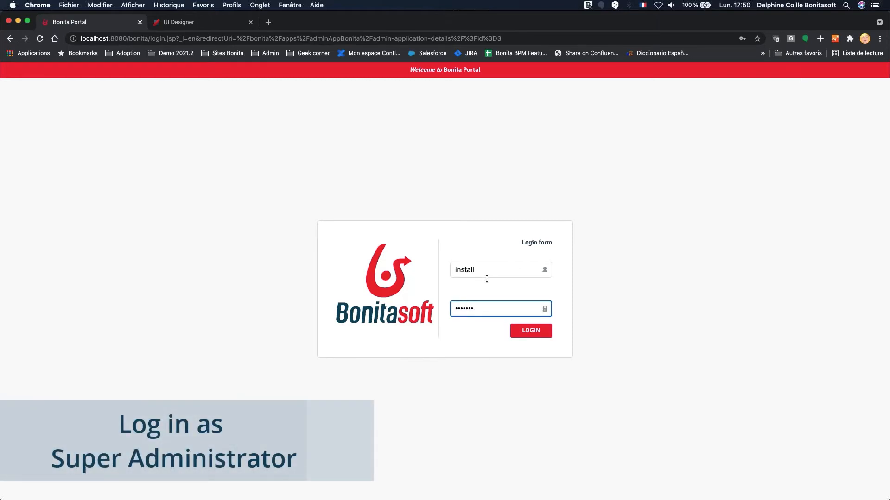
{"action": "left_click", "coordinate": [521, 334]}
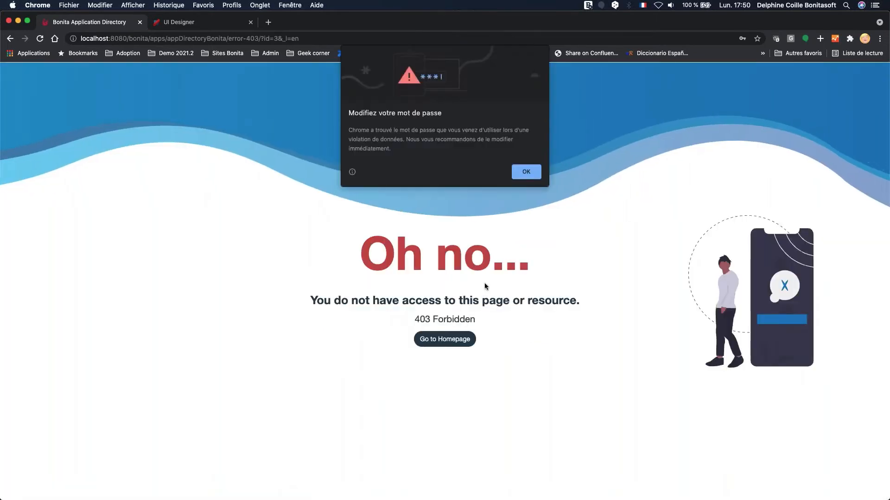
{"action": "left_click", "coordinate": [528, 175]}
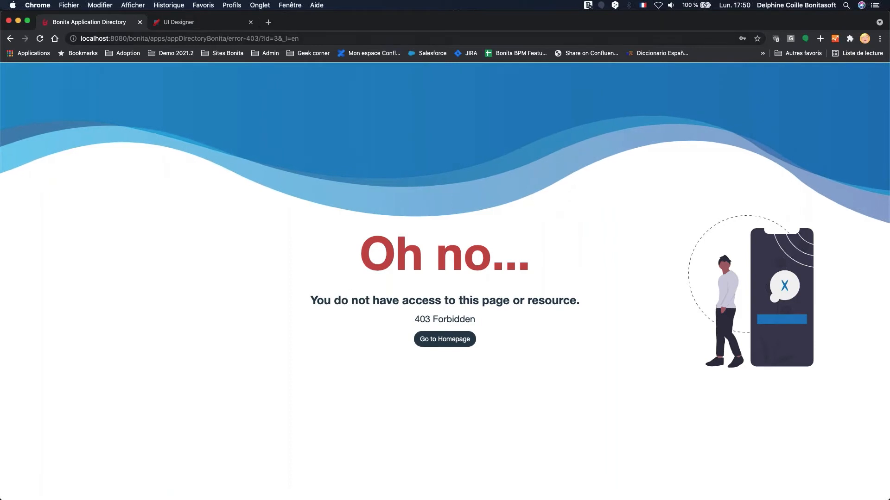
Go to the homepage, open the Bonita Super Administrator Application and display its applications list.
{"action": "left_click", "coordinate": [432, 344]}
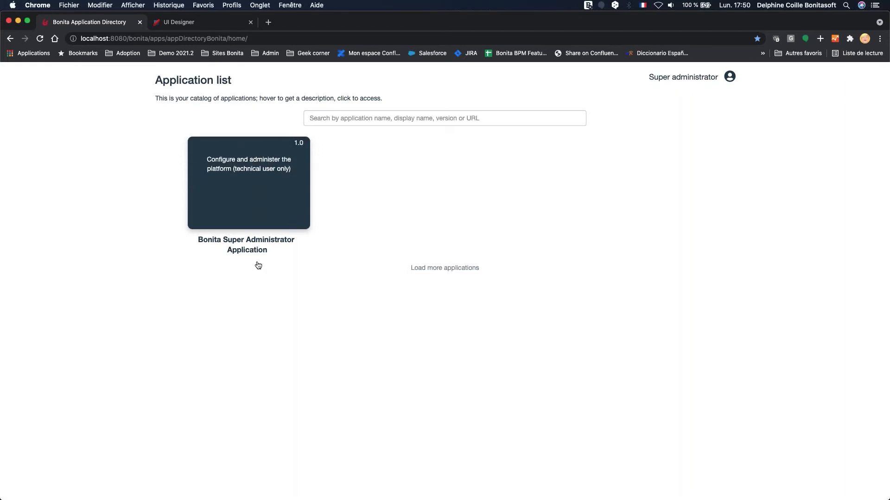
{"action": "mouse_move", "coordinate": [243, 204]}
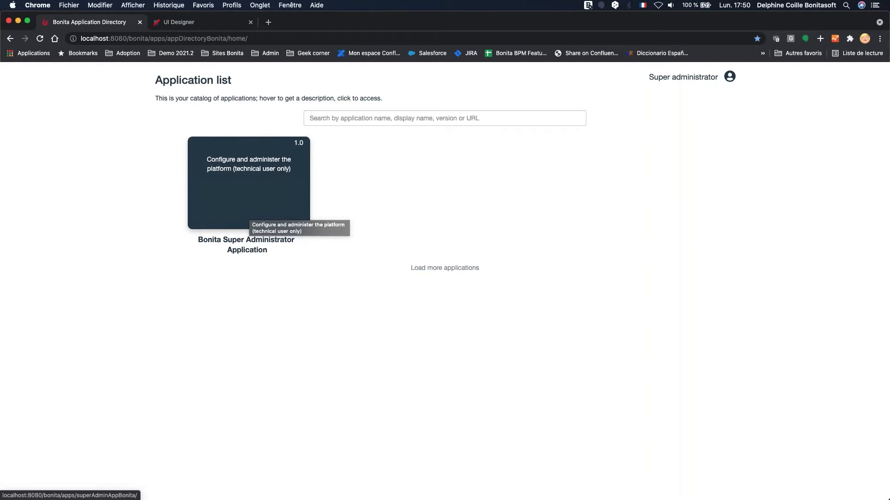
{"action": "left_click", "coordinate": [246, 209]}
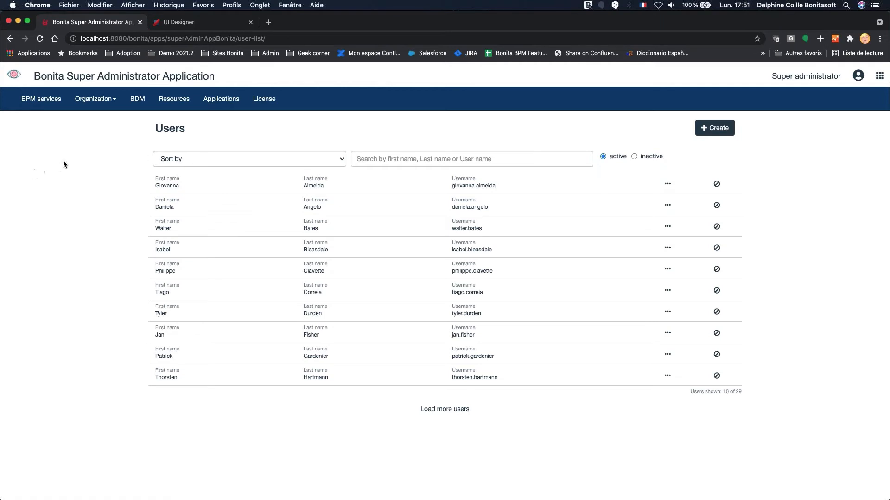
{"action": "left_click", "coordinate": [225, 103]}
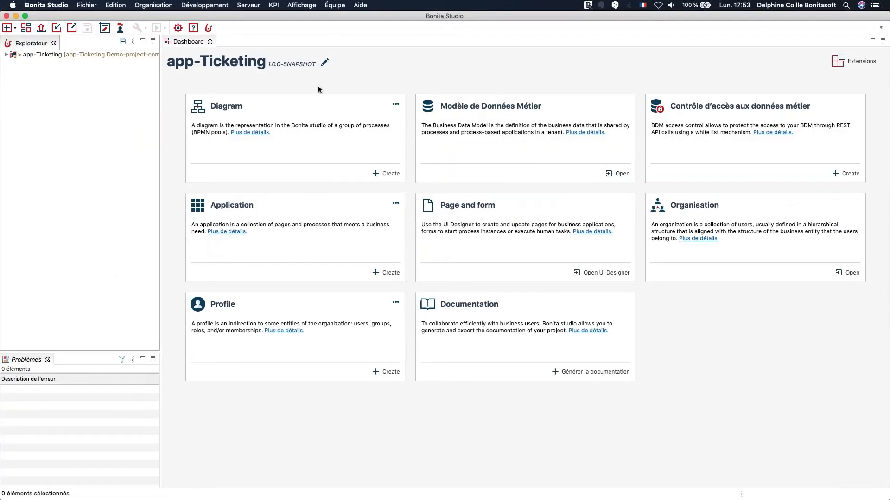
View the welcome page in Bonita Studio with its importable resources, and return to the application list in Chrome.
{"action": "left_click", "coordinate": [208, 28]}
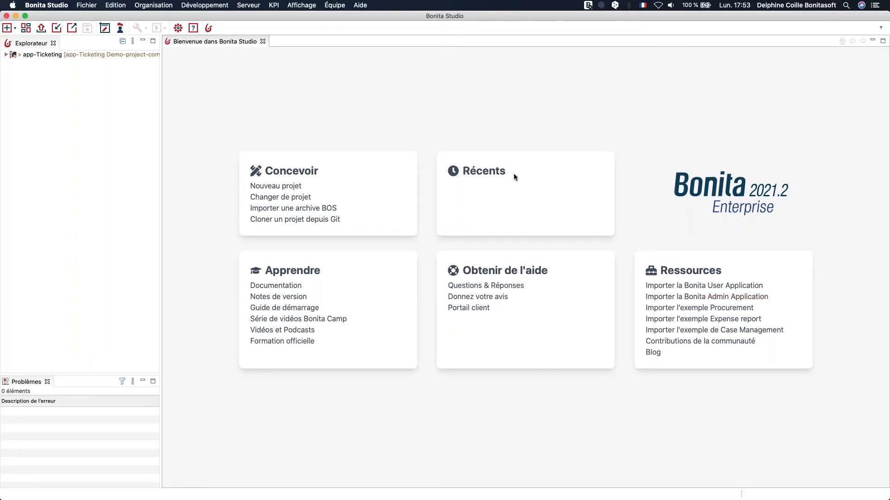
{"action": "key", "text": "ctrl+Up"}
{"action": "left_click", "coordinate": [425, 179]}
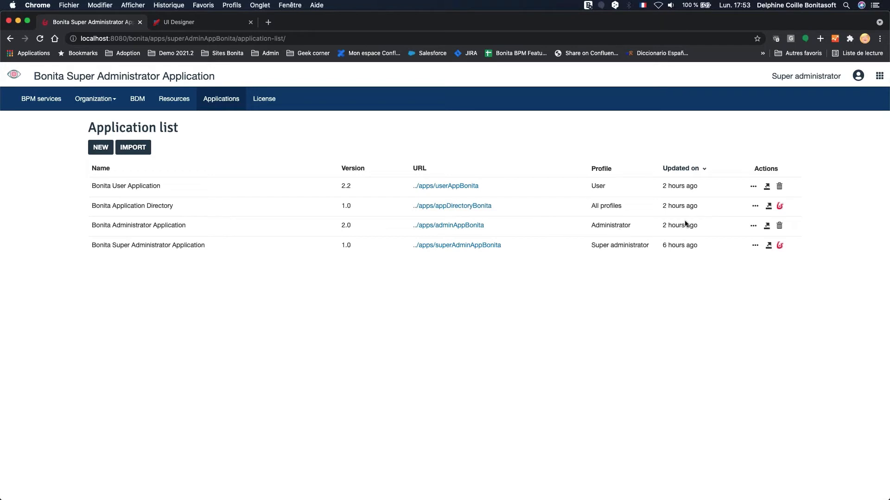
Open the Bonita User Application's details and set its layout to Layout Without Menu.
{"action": "left_click", "coordinate": [753, 189]}
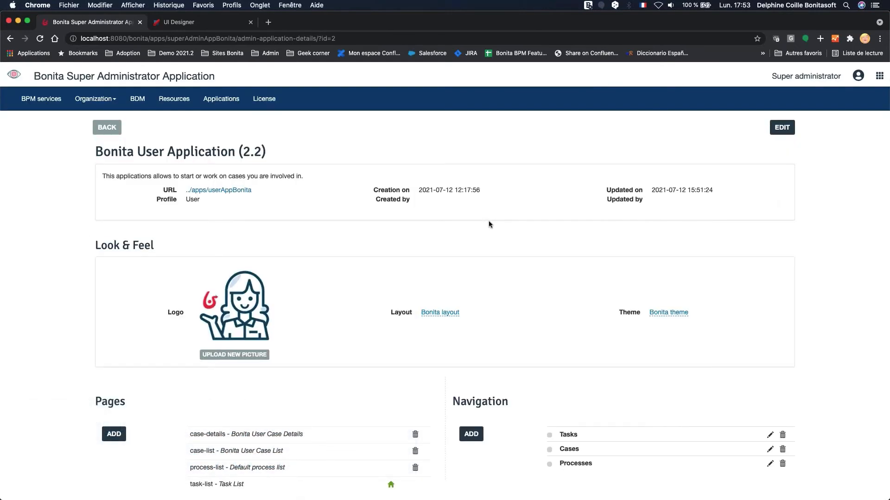
{"action": "scroll", "coordinate": [489, 223], "scroll_direction": "down", "scroll_amount": 1}
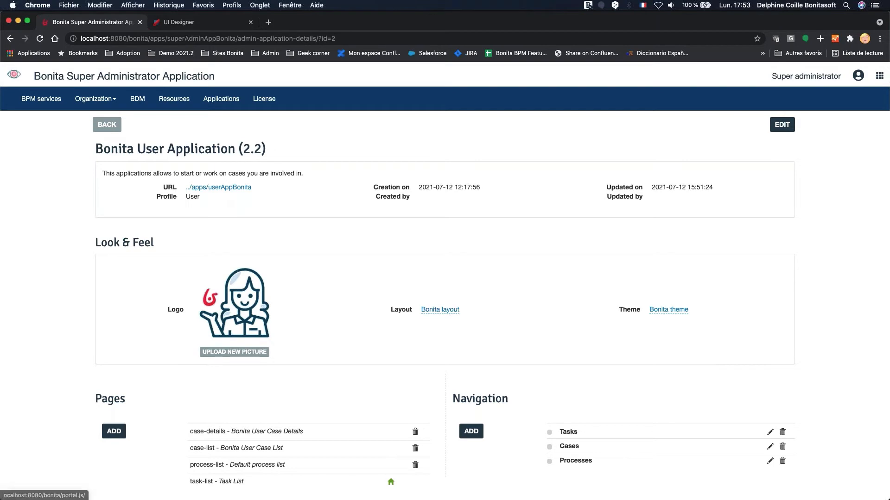
{"action": "left_click", "coordinate": [456, 310]}
{"action": "left_click", "coordinate": [469, 311]}
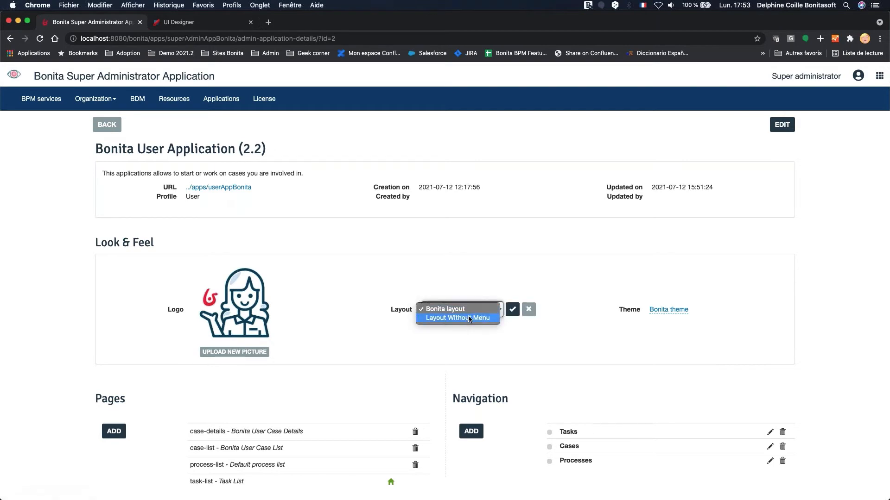
{"action": "left_click", "coordinate": [468, 319]}
{"action": "left_click", "coordinate": [512, 310]}
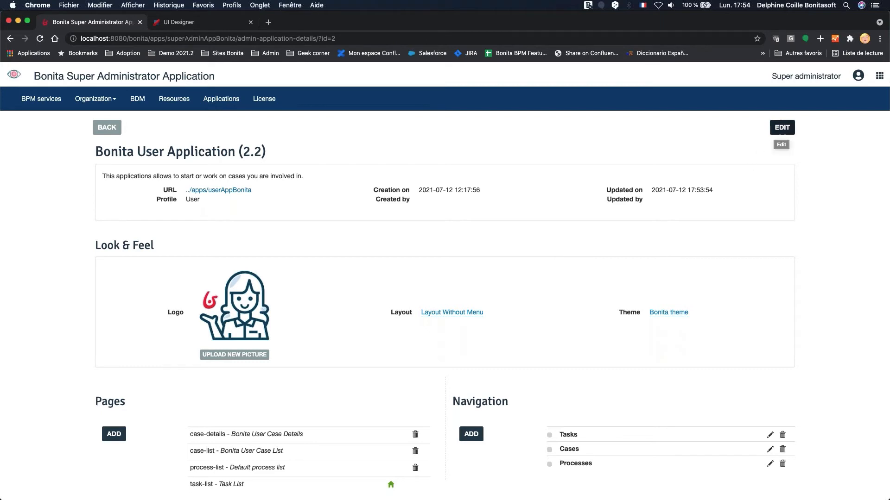
Correct the Bonita User Application's description by changing "applications" to "application", save it and return to the application list.
{"action": "left_click", "coordinate": [782, 127]}
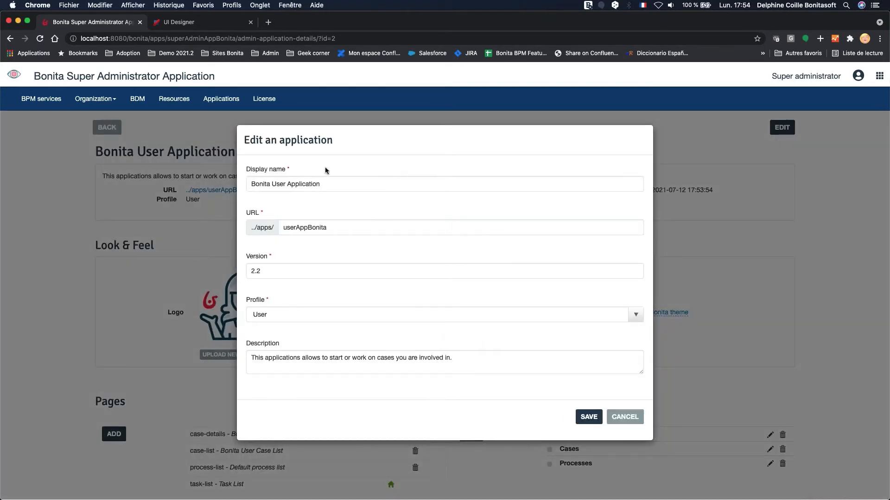
{"action": "left_click", "coordinate": [271, 315]}
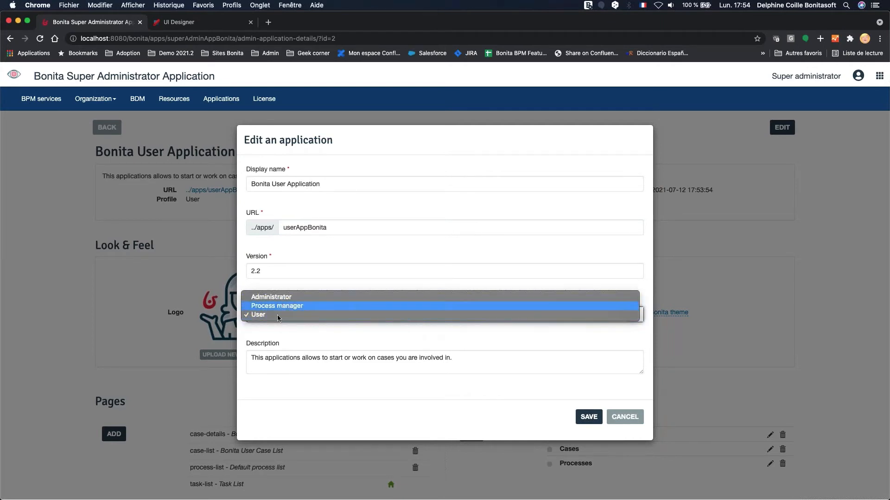
{"action": "left_click", "coordinate": [280, 342]}
{"action": "left_click", "coordinate": [269, 357]}
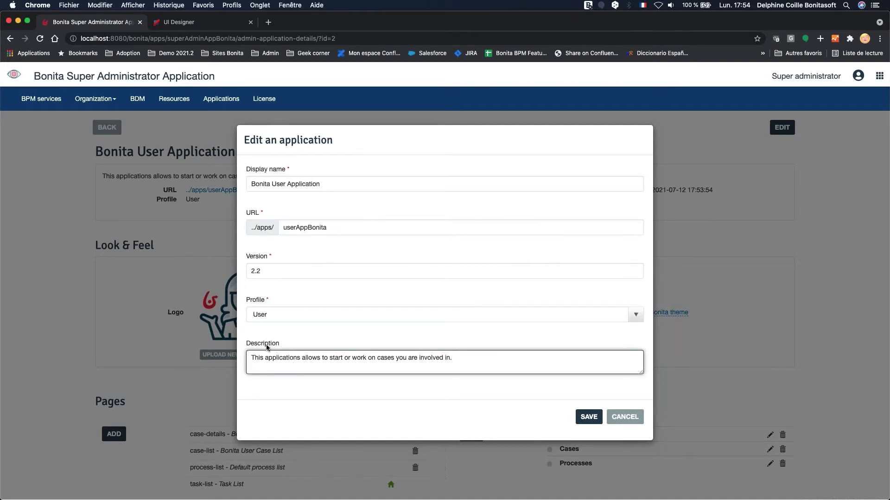
{"action": "left_click", "coordinate": [300, 358]}
{"action": "key", "text": "BackSpace"}
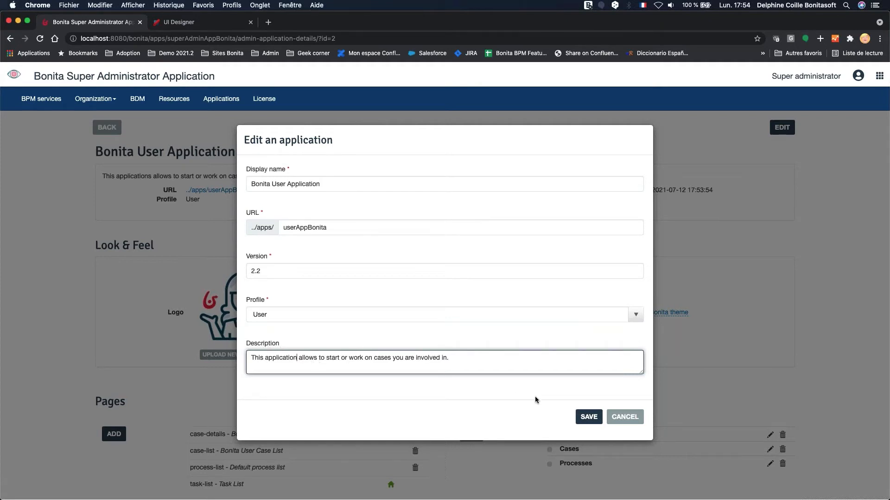
{"action": "left_click", "coordinate": [589, 416]}
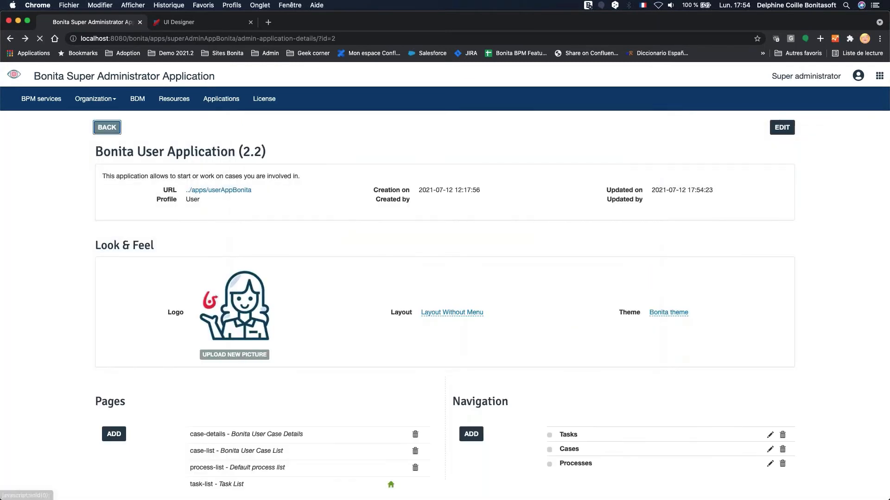
{"action": "left_click", "coordinate": [107, 127]}
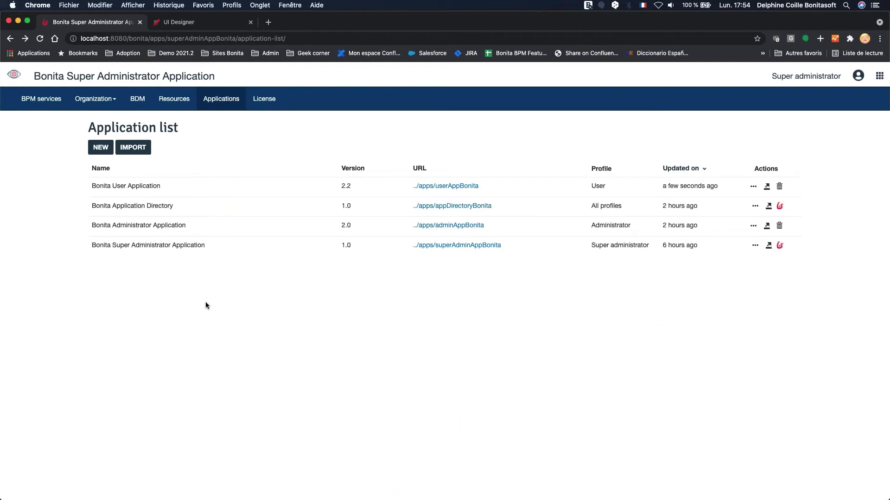
Sign out of the super administrator session and log in with the prefilled user account.
{"action": "left_click", "coordinate": [810, 77]}
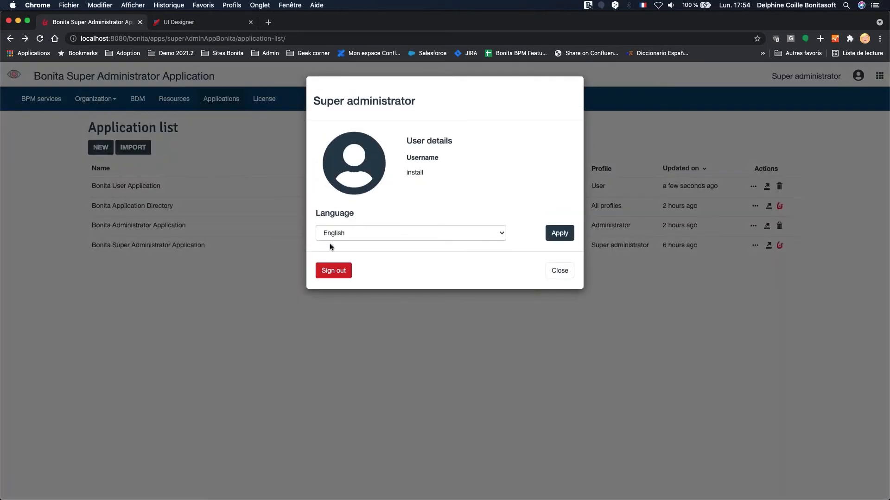
{"action": "left_click", "coordinate": [334, 271]}
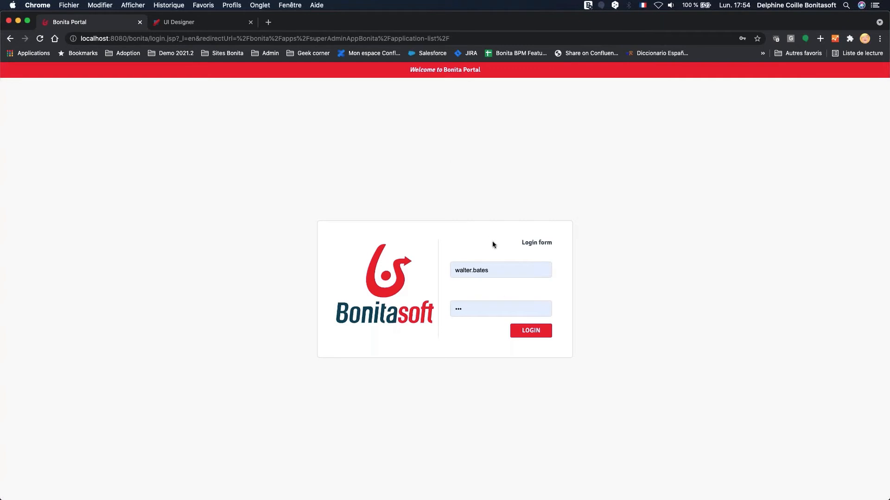
{"action": "left_click", "coordinate": [518, 332]}
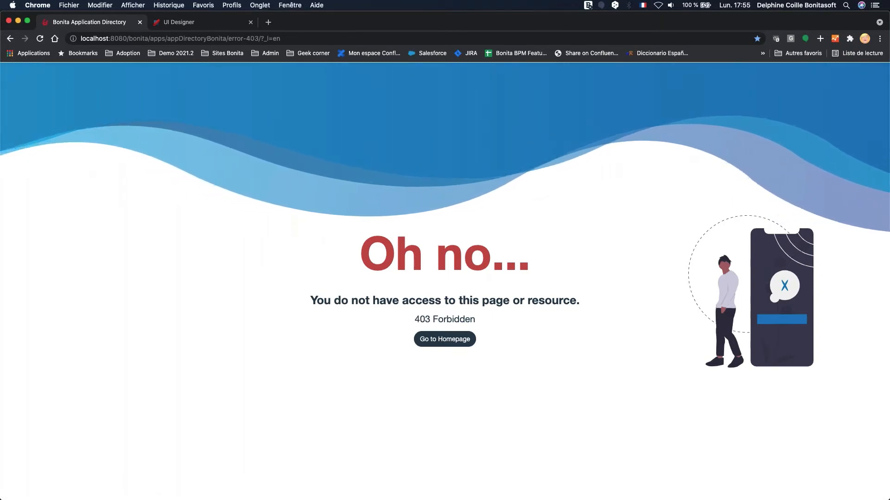
Go to the application directory's homepage and view the descriptions of the Bonita Administrator and User Applications.
{"action": "left_click", "coordinate": [457, 343]}
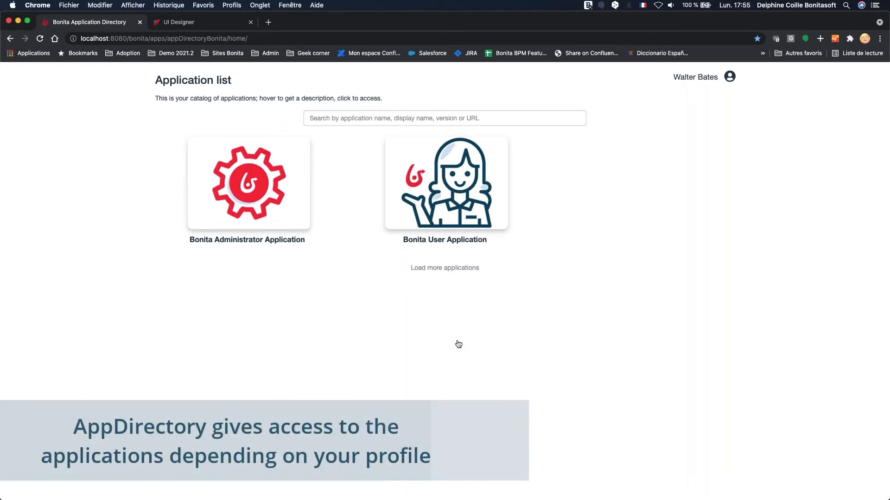
{"action": "mouse_move", "coordinate": [264, 203]}
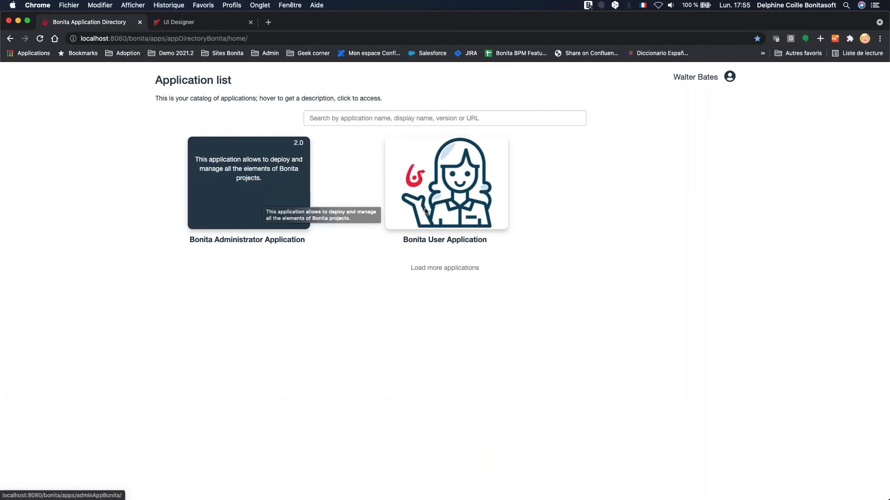
{"action": "mouse_move", "coordinate": [450, 219]}
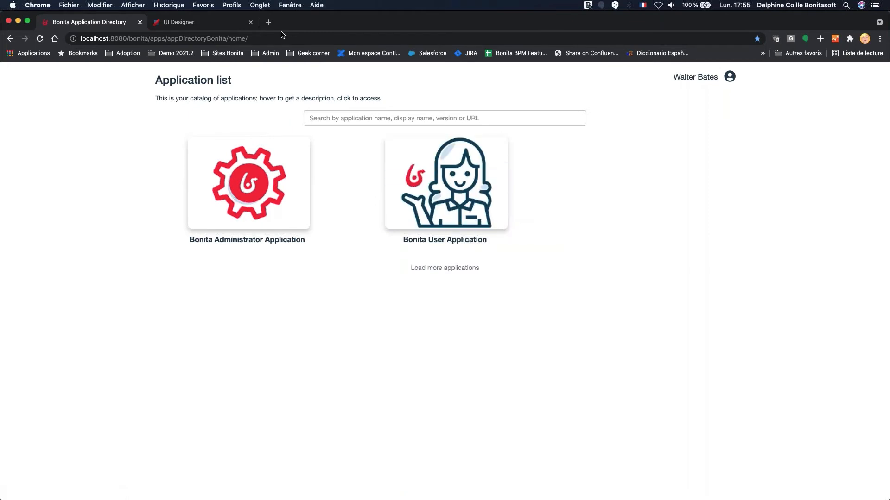
Remove the apps/appDirectoryBonita/home/ part from the page address and load the shortened localhost:8080/bonita address.
{"action": "left_click", "coordinate": [258, 39]}
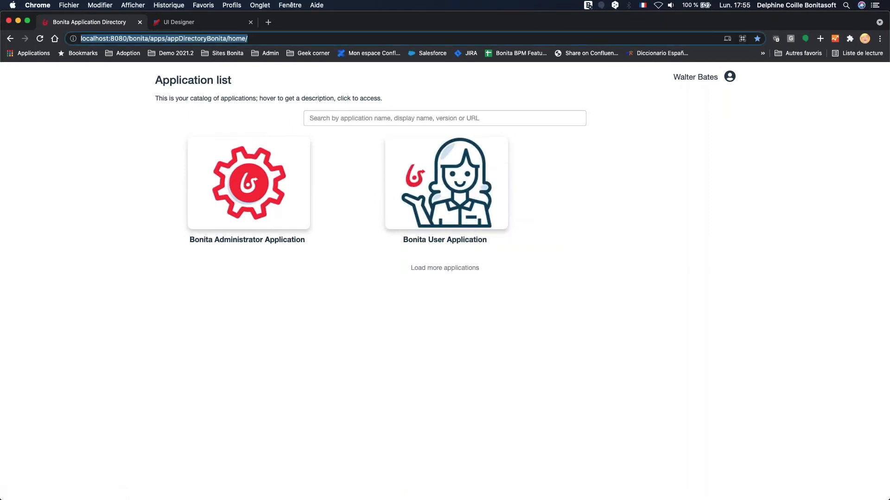
{"action": "left_click", "coordinate": [258, 39]}
{"action": "left_click_drag", "start_coordinate": [249, 39], "coordinate": [149, 37]}
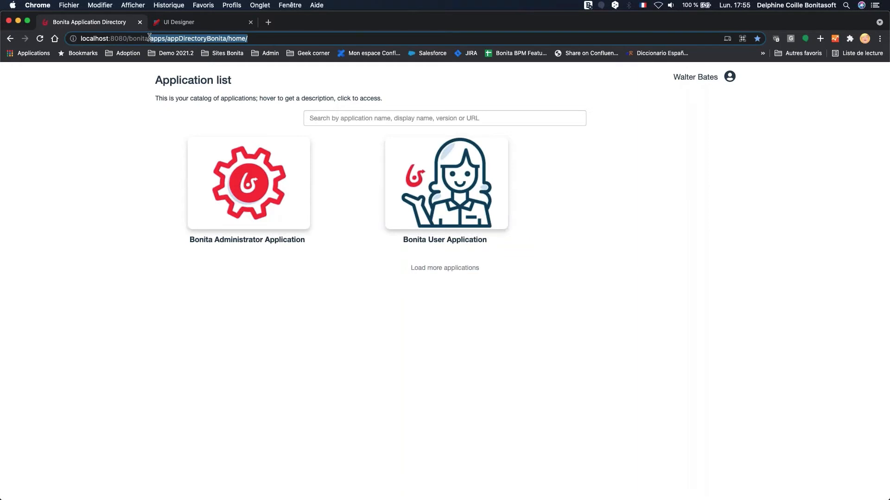
{"action": "key", "text": "BackSpace"}
{"action": "key", "text": "Return"}
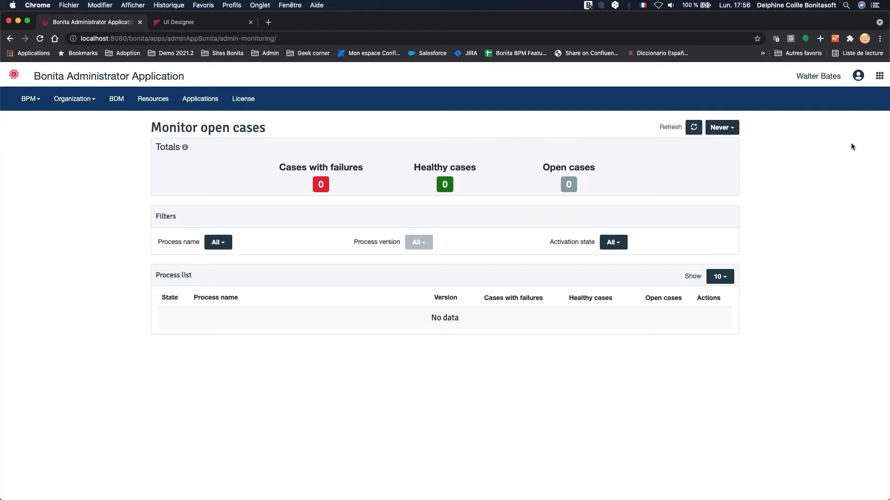
Display the list of available applications and switch from the Bonita Administrator Application to the Bonita User Application.
{"action": "left_click", "coordinate": [880, 76]}
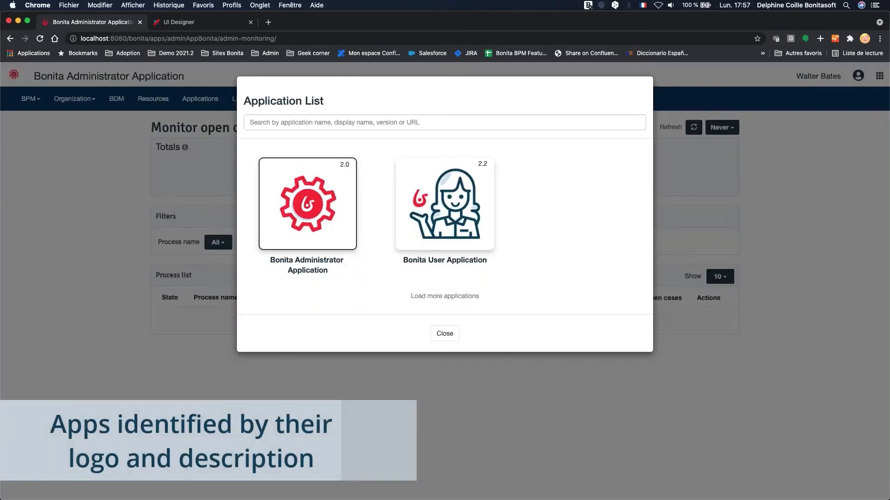
{"action": "left_click", "coordinate": [428, 200]}
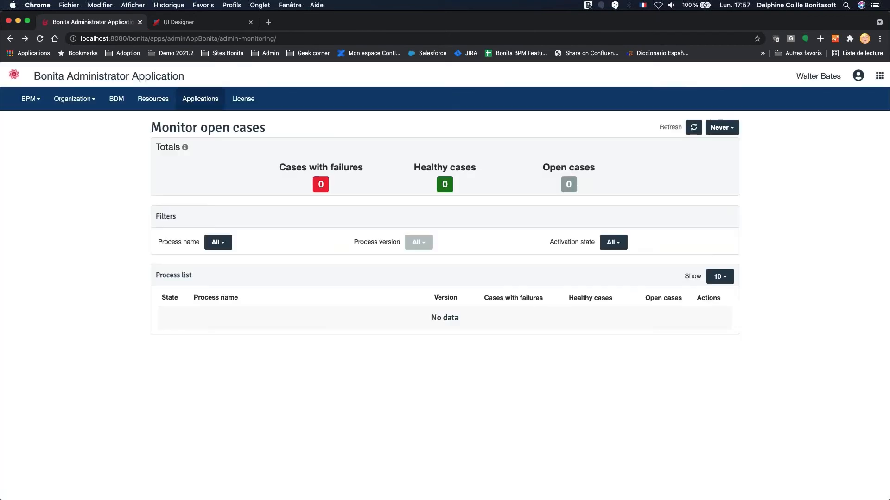
Open the Bonita Application Directory's details from the administrator's applications list and examine its look and feel and pages.
{"action": "left_click", "coordinate": [200, 98]}
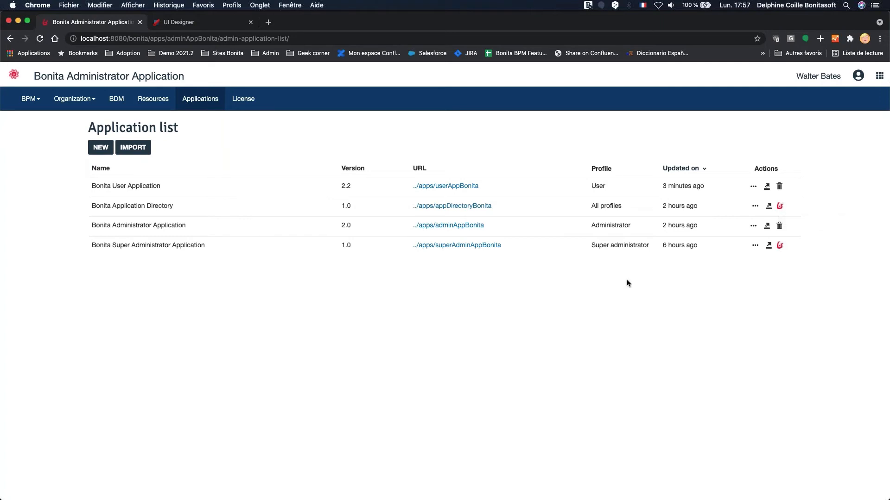
{"action": "left_click", "coordinate": [756, 209]}
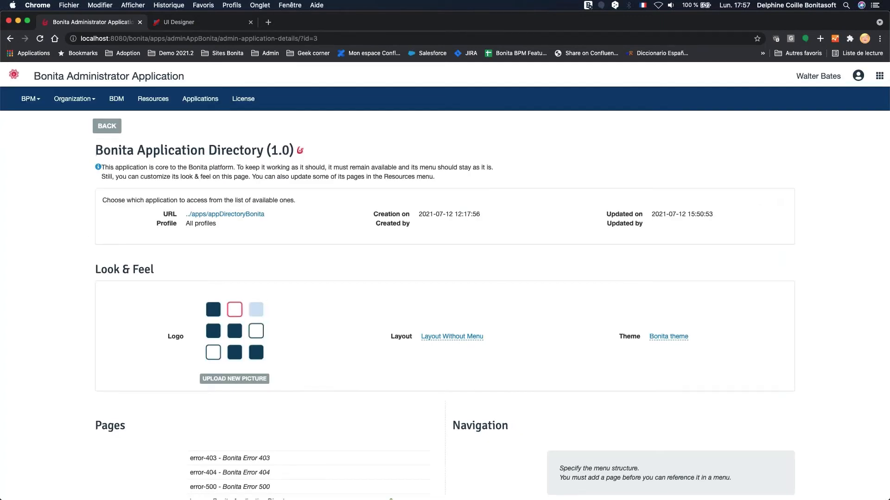
{"action": "scroll", "coordinate": [339, 289], "scroll_direction": "down", "scroll_amount": 1}
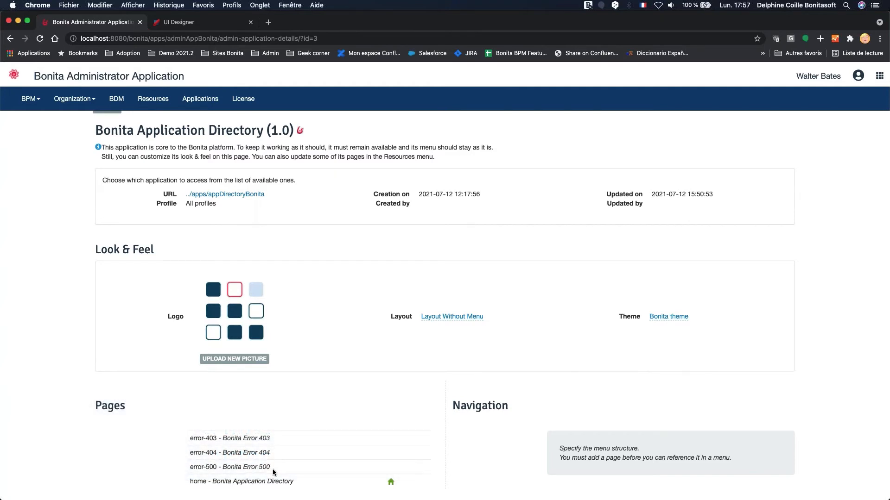
Look through the administrator's resources for the error pages and export the Bonita Error 403 page.
{"action": "left_click", "coordinate": [161, 99]}
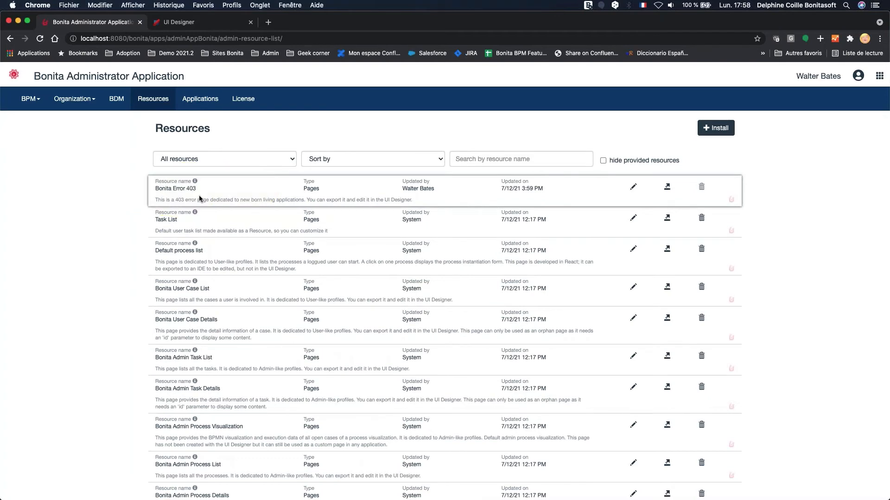
{"action": "scroll", "coordinate": [219, 198], "scroll_direction": "down", "scroll_amount": 3}
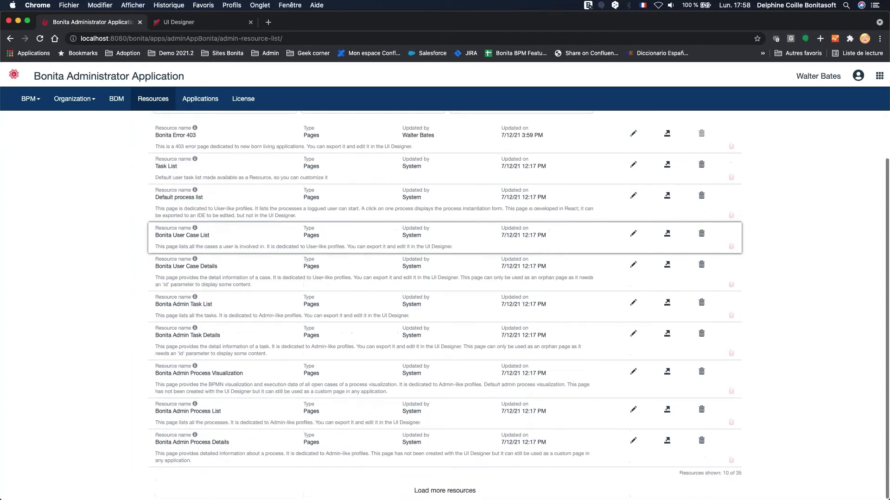
{"action": "left_click", "coordinate": [452, 492]}
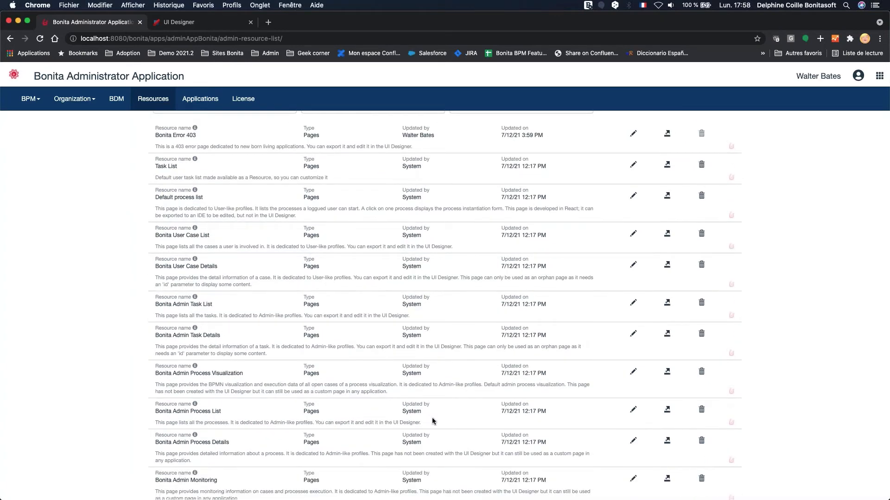
{"action": "scroll", "coordinate": [433, 421], "scroll_direction": "down", "scroll_amount": 1}
{"action": "scroll", "coordinate": [433, 421], "scroll_direction": "down", "scroll_amount": 10}
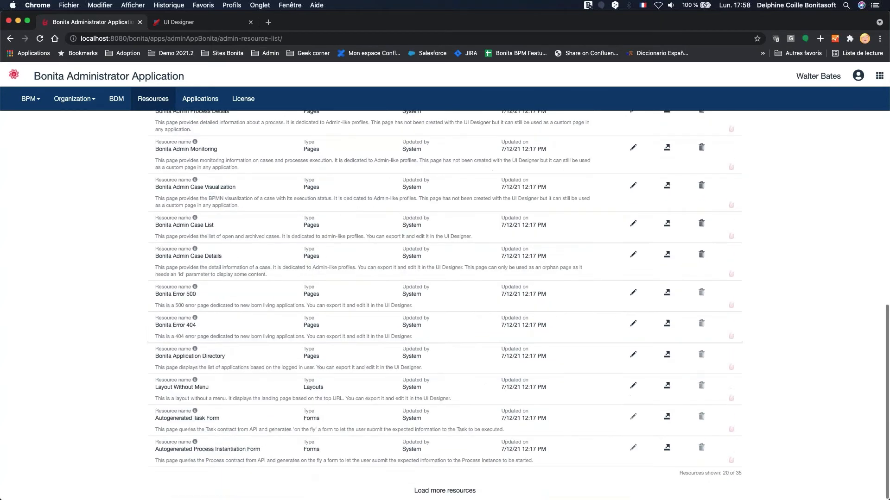
{"action": "left_click", "coordinate": [189, 293]}
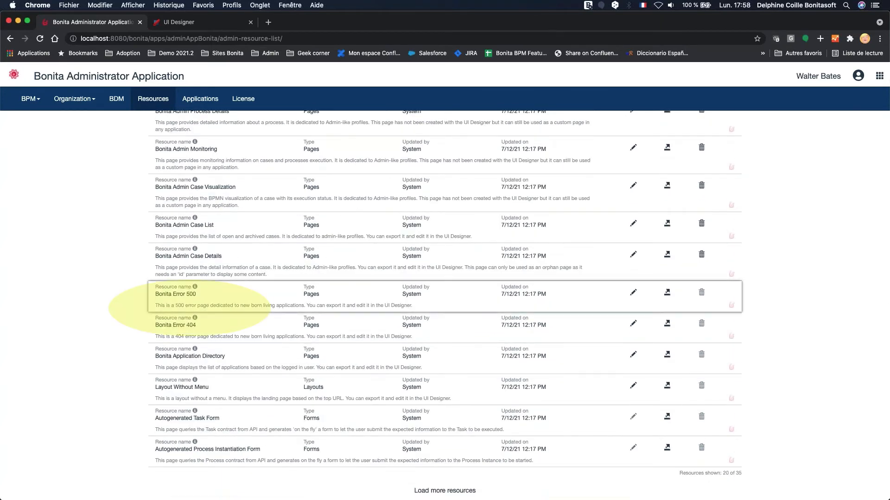
{"action": "scroll", "coordinate": [317, 298], "scroll_direction": "up", "scroll_amount": 15}
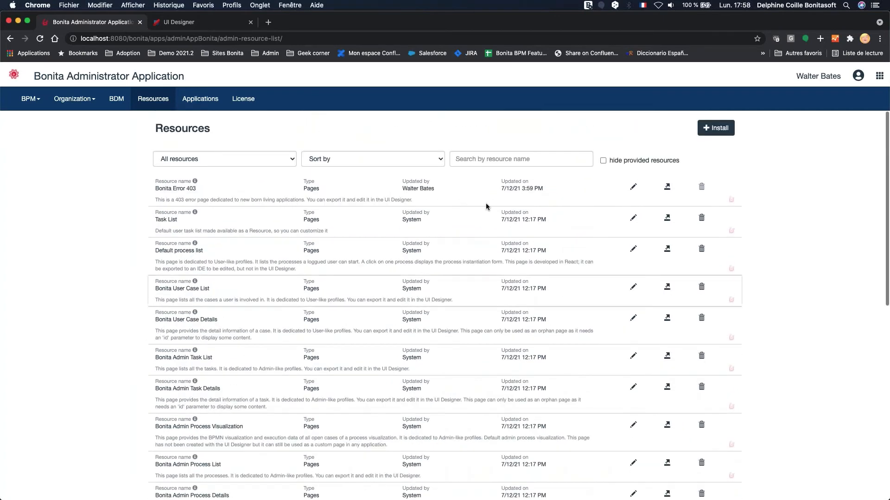
{"action": "left_click", "coordinate": [667, 187]}
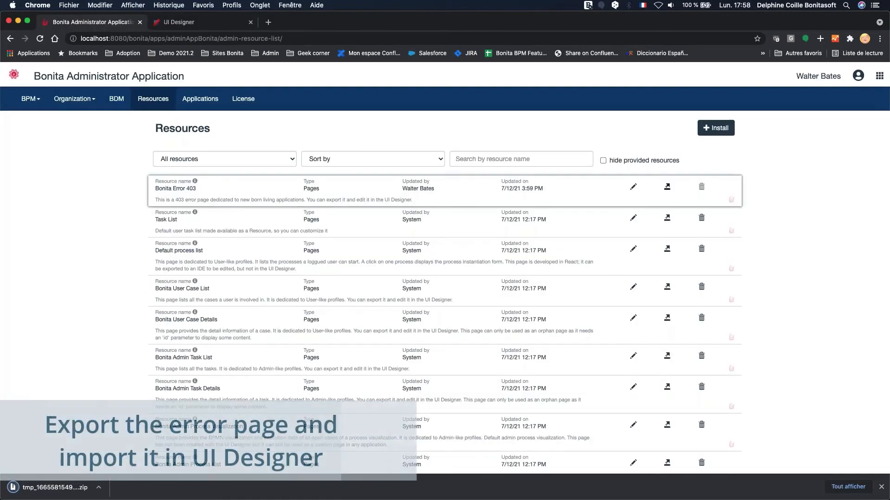
Switch to UI Designer and import the exported page archive tmp_16655815490899452797.zip.
{"action": "left_click", "coordinate": [215, 24]}
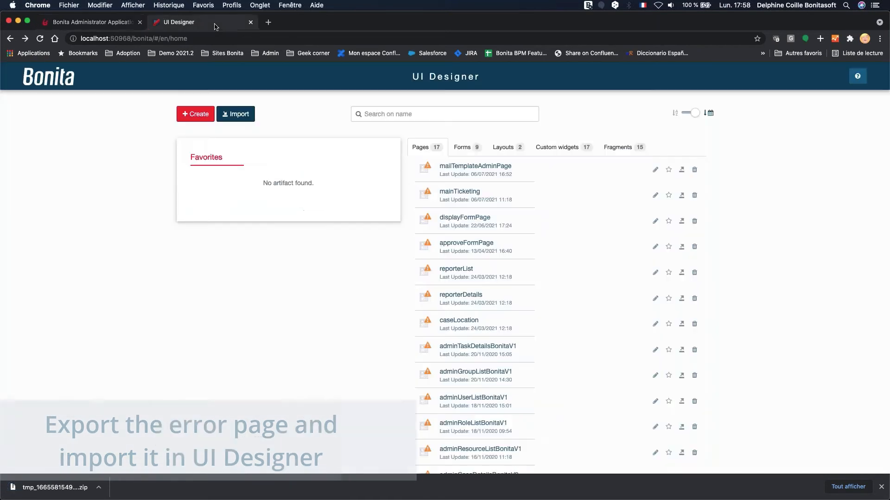
{"action": "left_click", "coordinate": [236, 114]}
{"action": "left_click", "coordinate": [422, 183]}
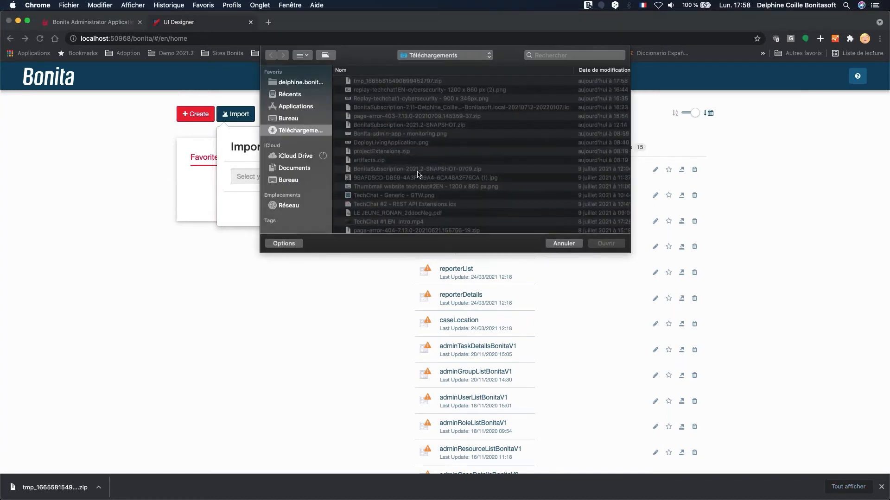
{"action": "left_click", "coordinate": [418, 82]}
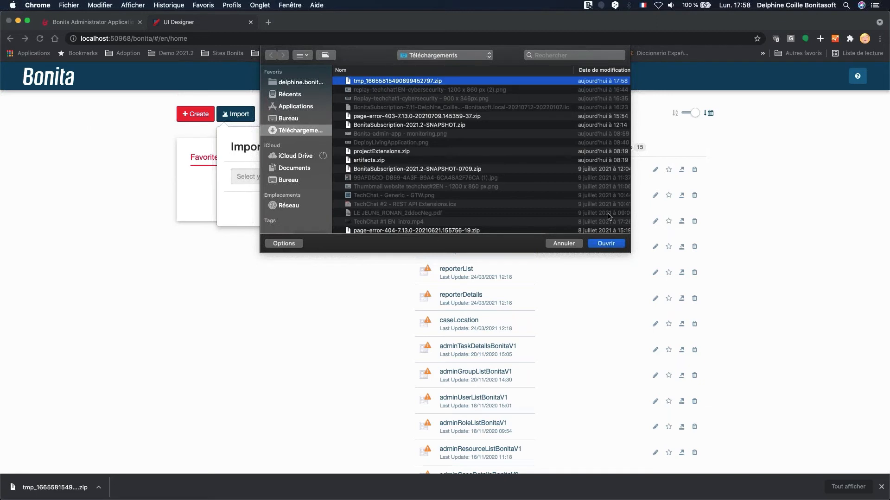
{"action": "left_click", "coordinate": [611, 243]}
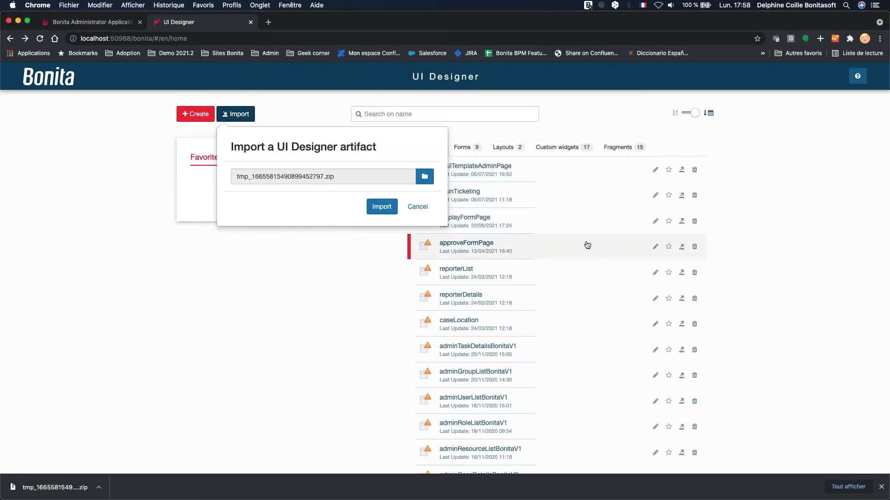
{"action": "left_click", "coordinate": [382, 207]}
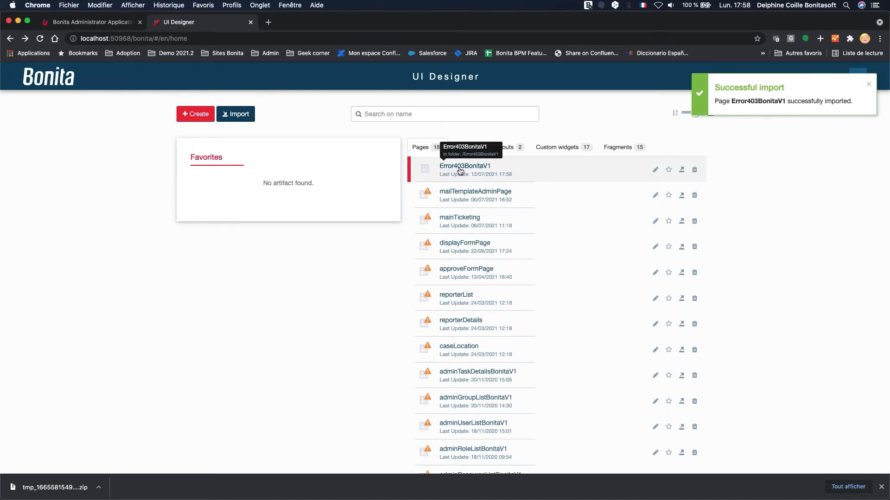
Open the Error403BonitaV1 page for editing and show its complete list of assets.
{"action": "left_click", "coordinate": [477, 172]}
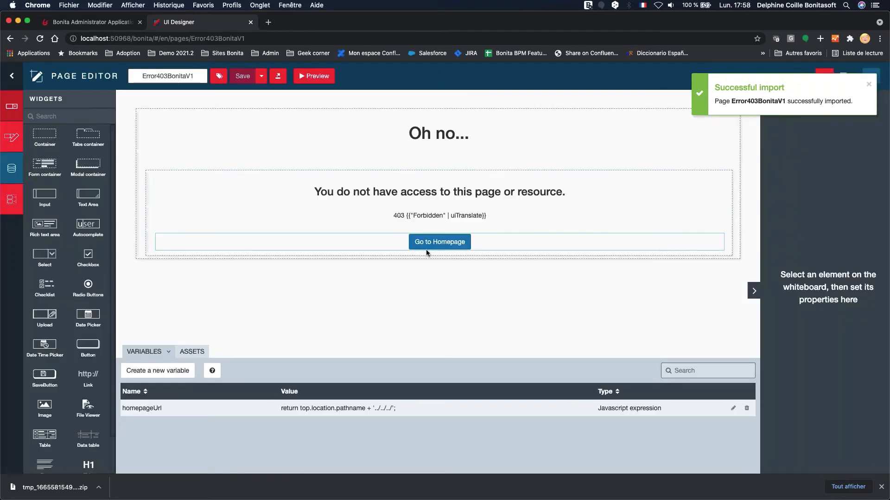
{"action": "left_click", "coordinate": [203, 350]}
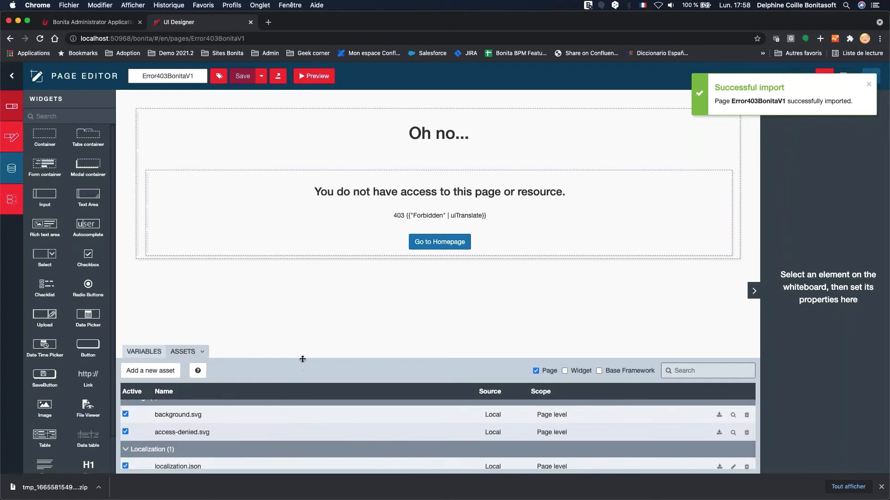
{"action": "left_click_drag", "start_coordinate": [307, 346], "coordinate": [322, 248]}
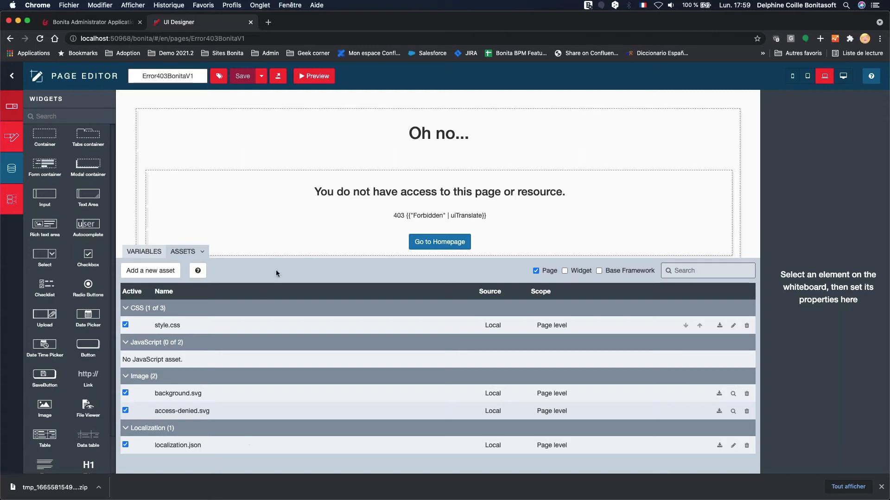
Set the Go to Homepage link's style to success, then save and preview the page.
{"action": "left_click", "coordinate": [429, 245]}
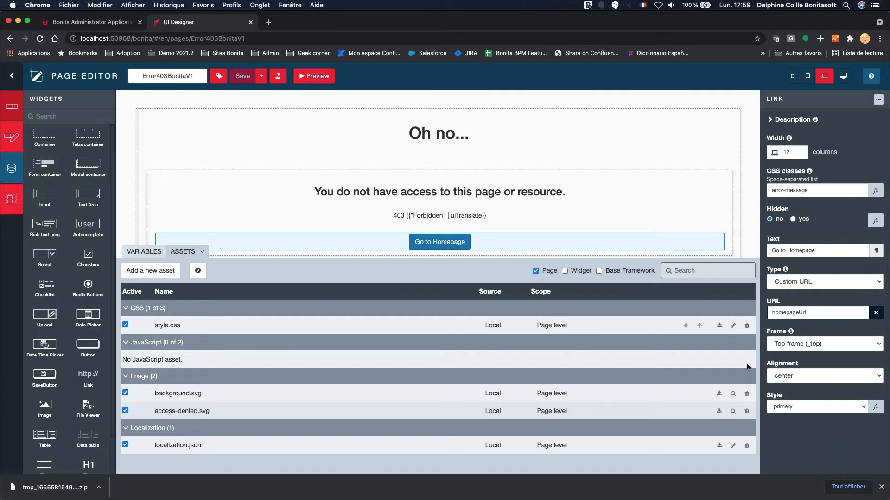
{"action": "left_click", "coordinate": [783, 407]}
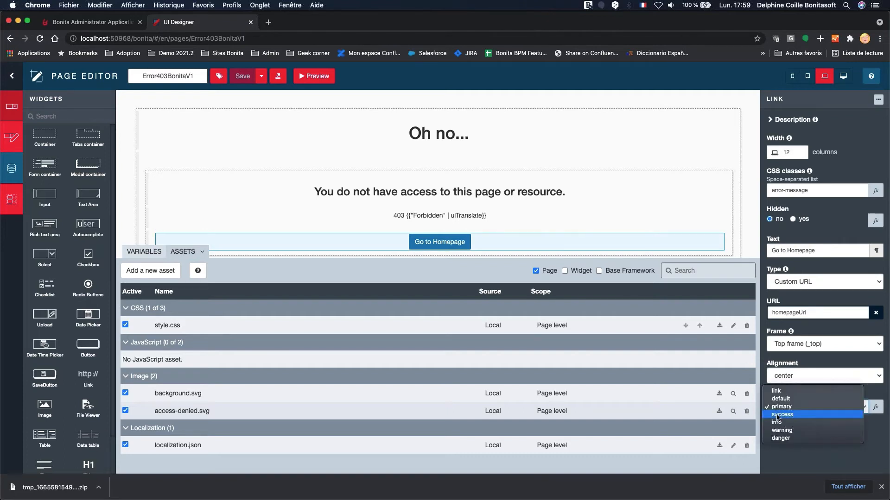
{"action": "left_click", "coordinate": [778, 415]}
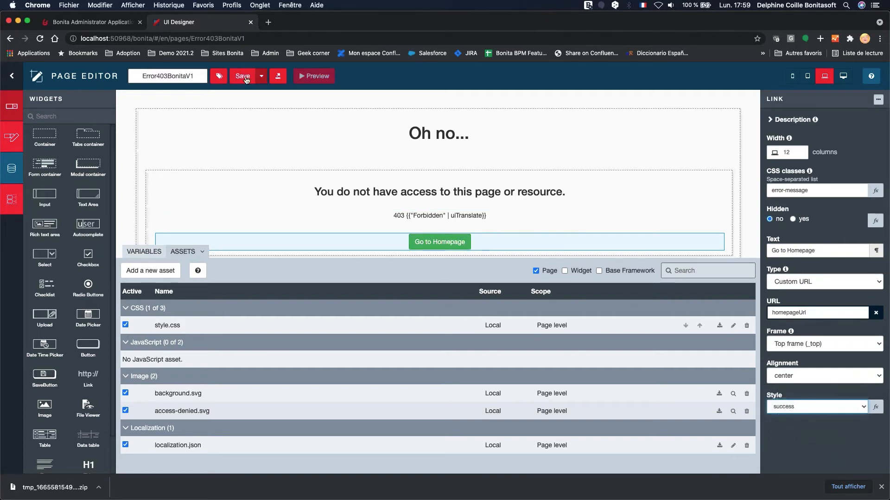
{"action": "left_click", "coordinate": [245, 77]}
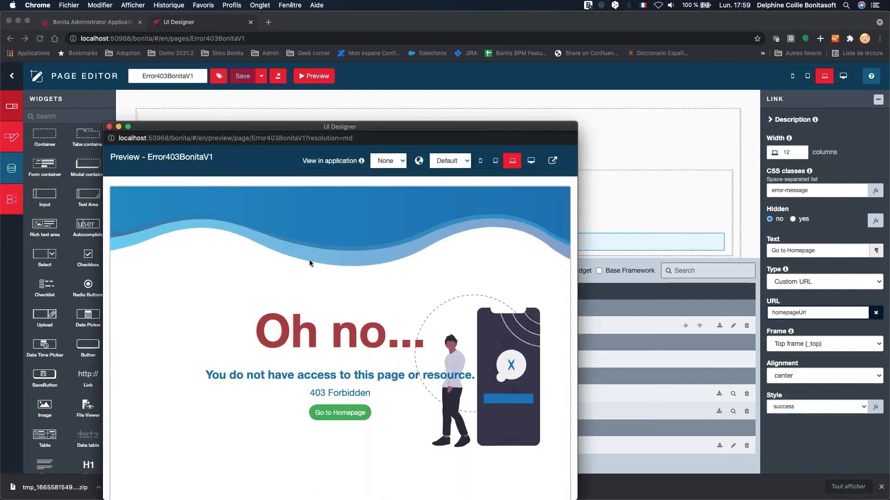
{"action": "scroll", "coordinate": [309, 259], "scroll_direction": "down", "scroll_amount": 1}
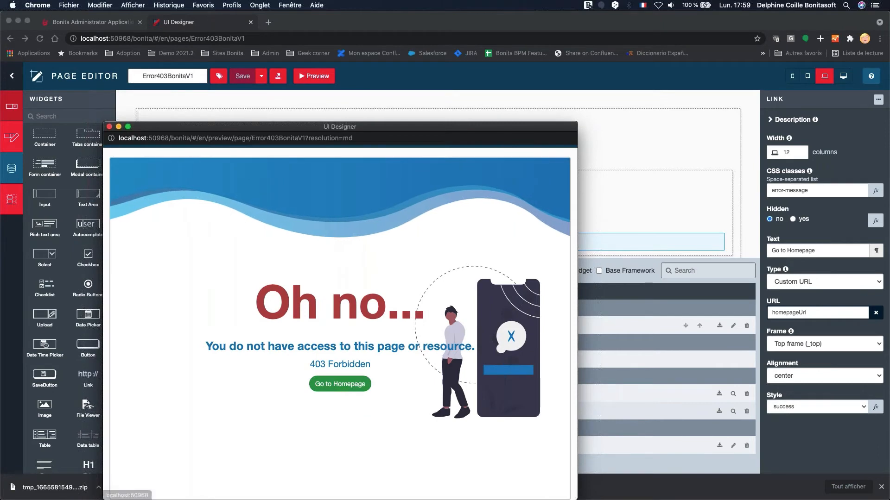
{"action": "left_click", "coordinate": [109, 126]}
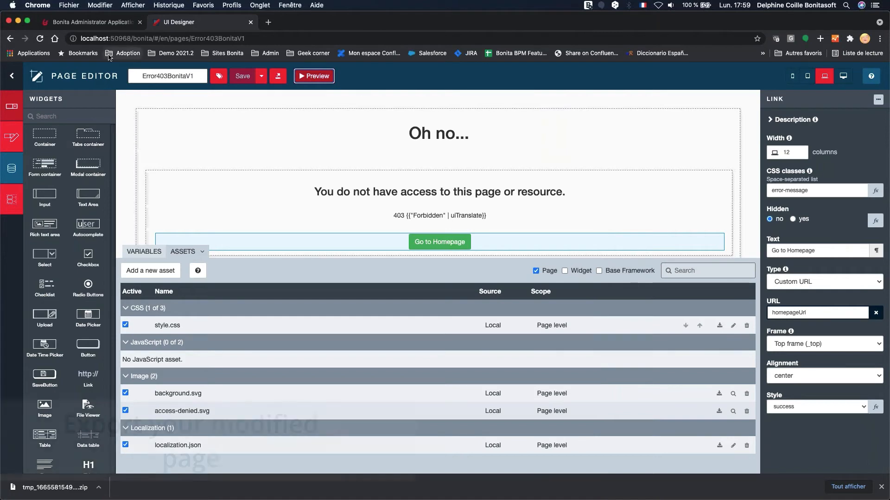
Switch to the Bonita Administrator Application and update the Bonita Error 403 resource with page-Error403BonitaV2.zip from the workspaces folder.
{"action": "left_click", "coordinate": [112, 25]}
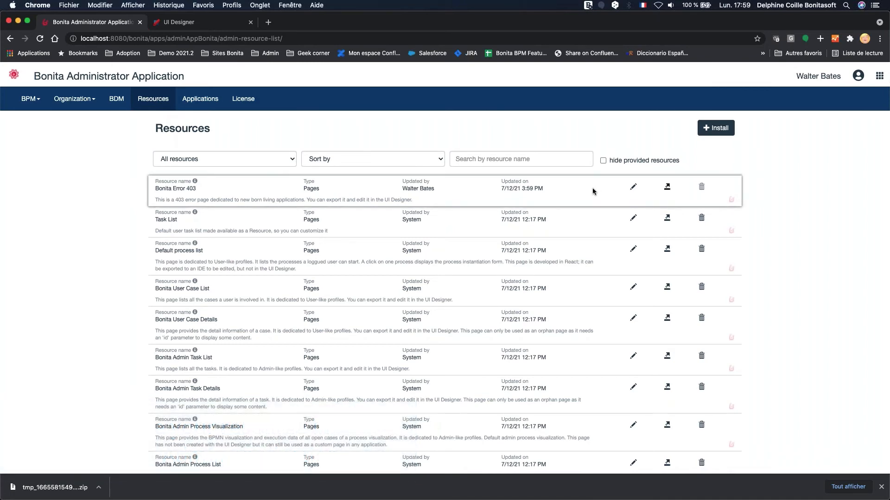
{"action": "left_click", "coordinate": [218, 22]}
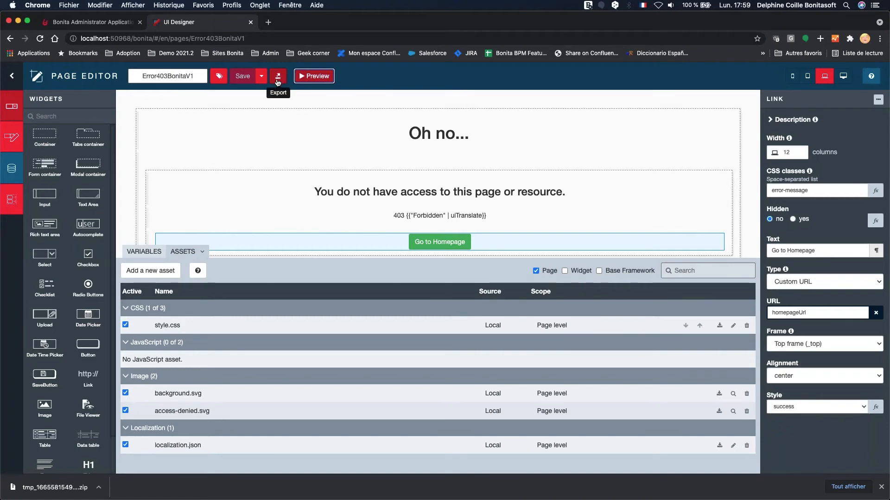
{"action": "left_click", "coordinate": [116, 23]}
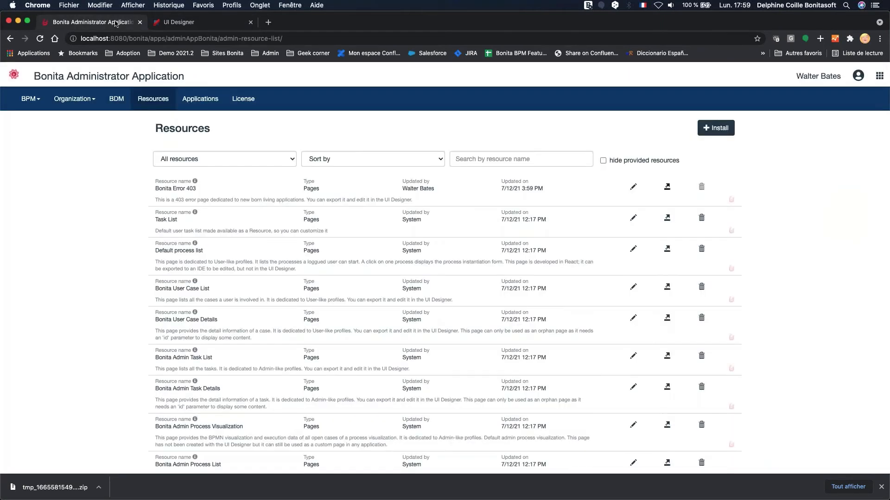
{"action": "left_click", "coordinate": [633, 190]}
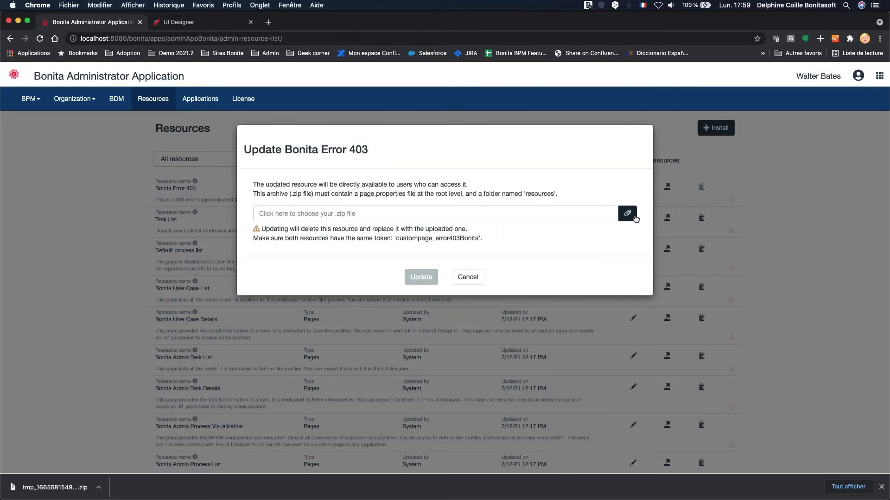
{"action": "left_click", "coordinate": [635, 217]}
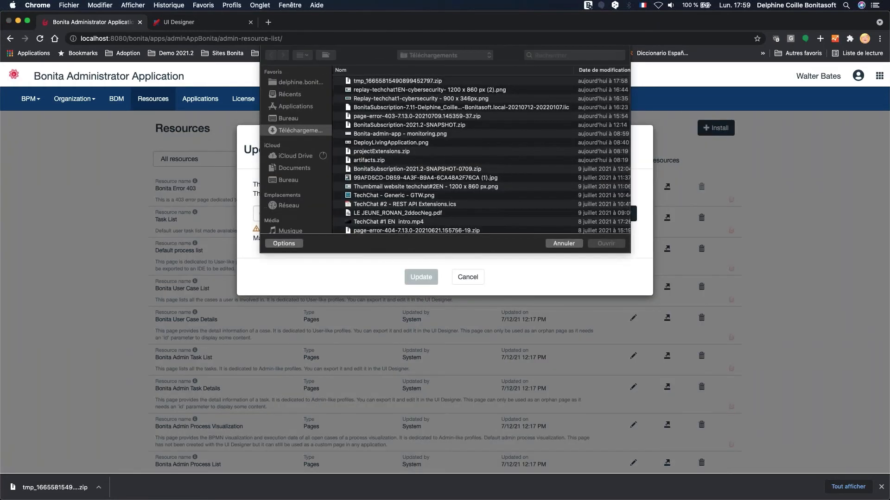
{"action": "left_click", "coordinate": [301, 82]}
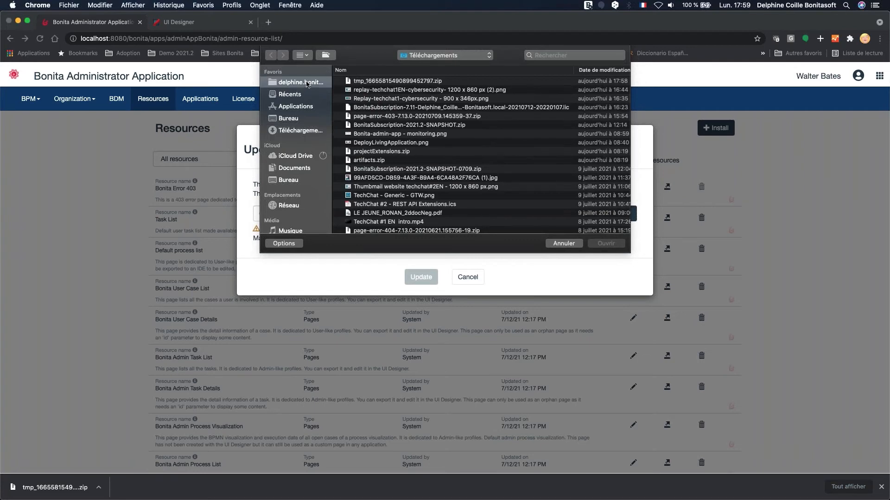
{"action": "left_click", "coordinate": [337, 89]}
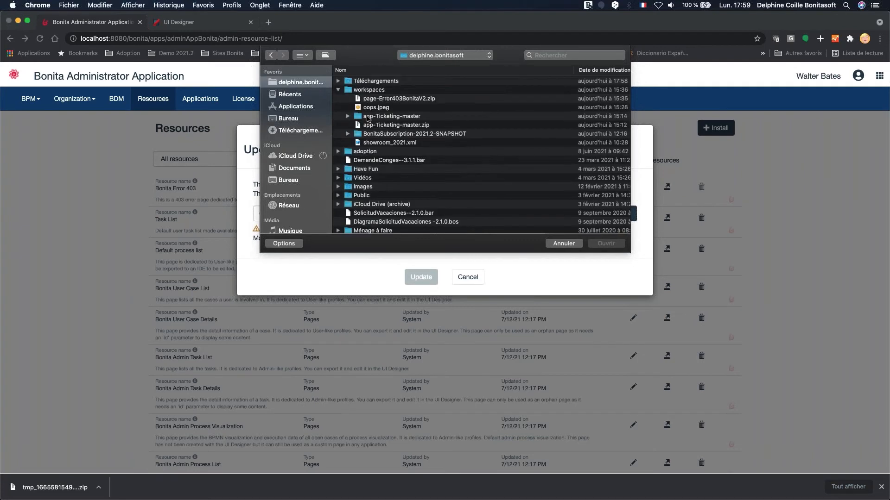
{"action": "left_click", "coordinate": [384, 101]}
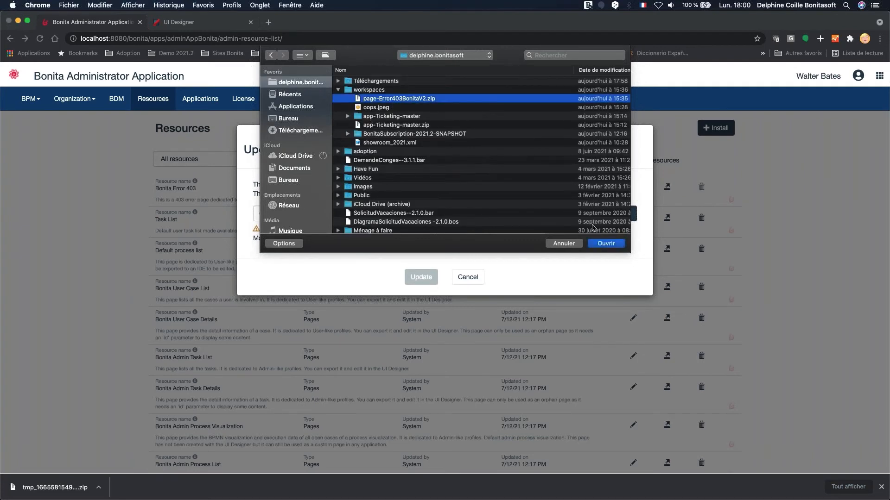
{"action": "left_click", "coordinate": [605, 244]}
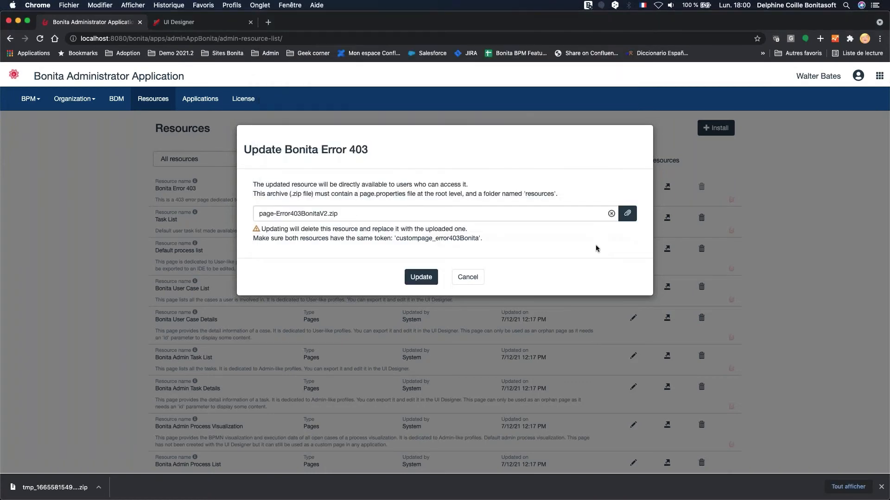
{"action": "left_click", "coordinate": [421, 277]}
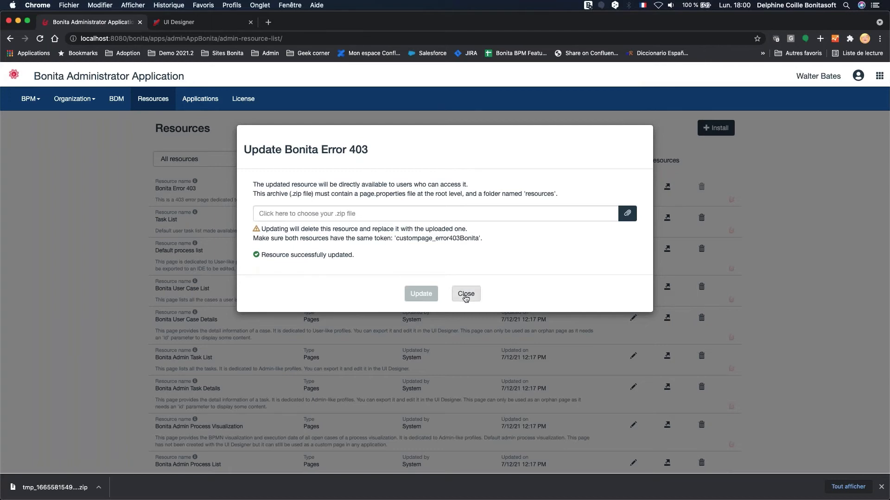
{"action": "left_click", "coordinate": [463, 294]}
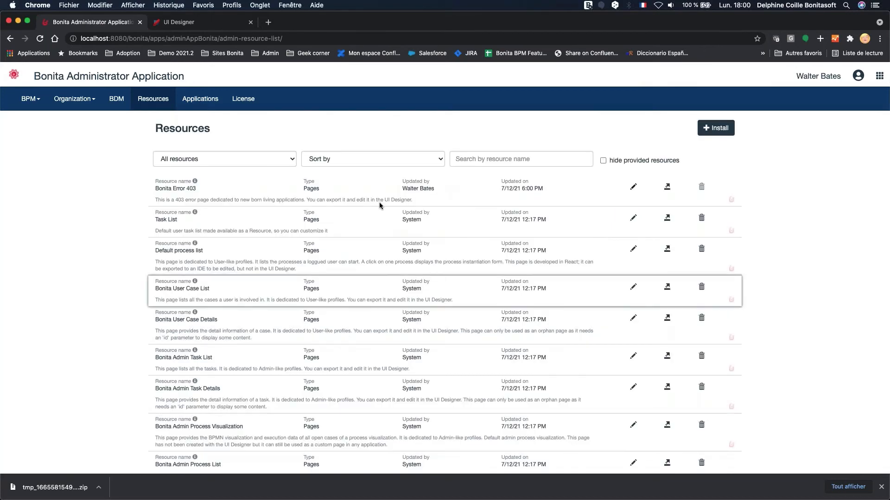
Check the Bonita Error 403 resource's update date, view the bookmarked Error 403 page in a new tab, and return to the resources.
{"action": "triple_click", "coordinate": [517, 188]}
{"action": "left_click", "coordinate": [549, 192]}
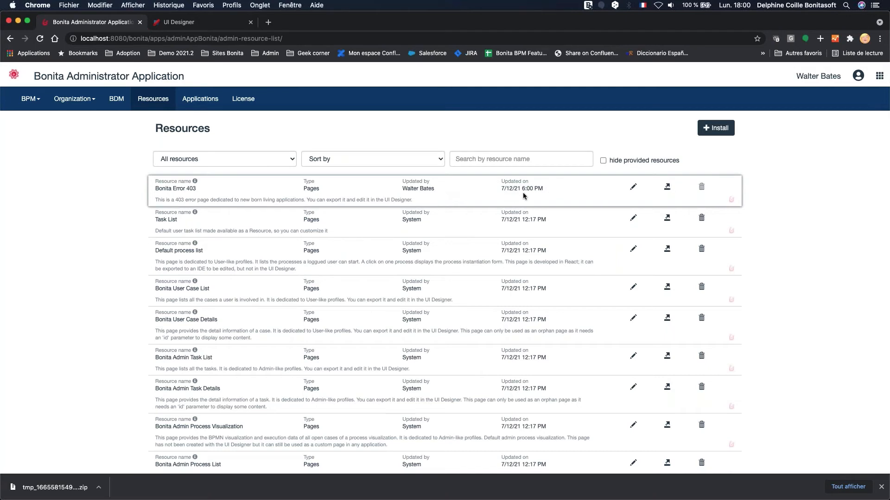
{"action": "left_click", "coordinate": [269, 22]}
{"action": "left_click", "coordinate": [172, 53]}
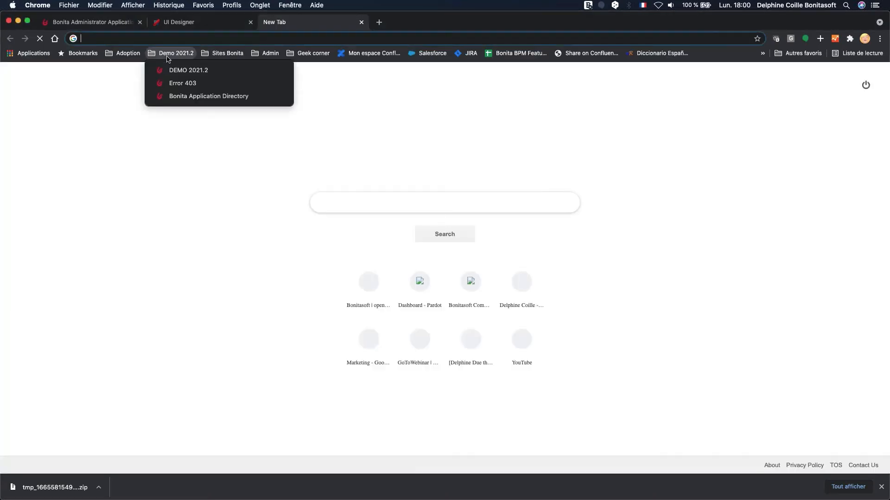
{"action": "left_click", "coordinate": [177, 85]}
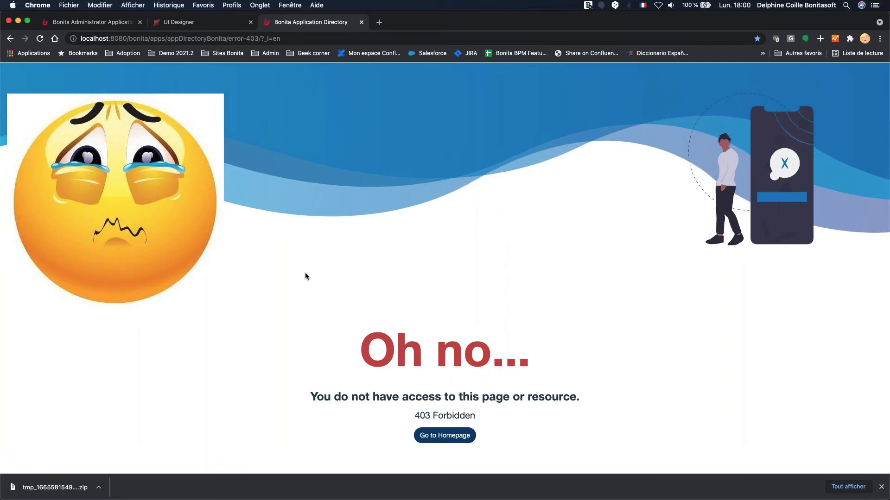
{"action": "left_click", "coordinate": [115, 22]}
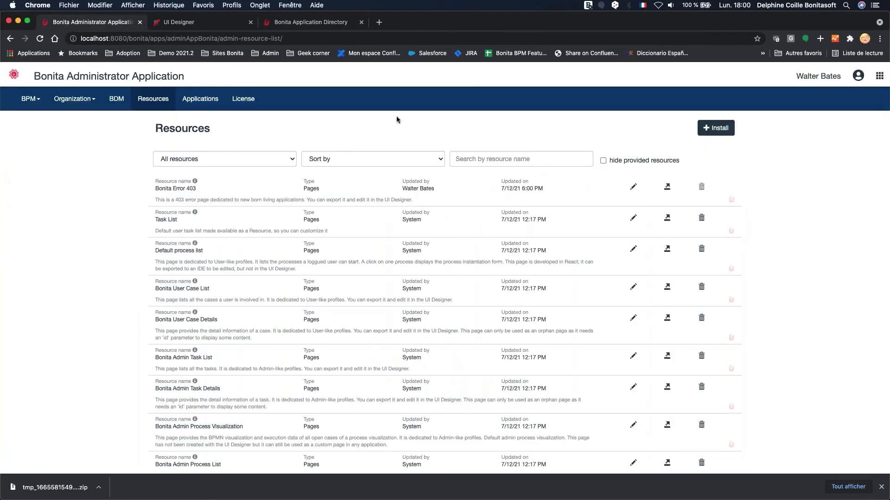